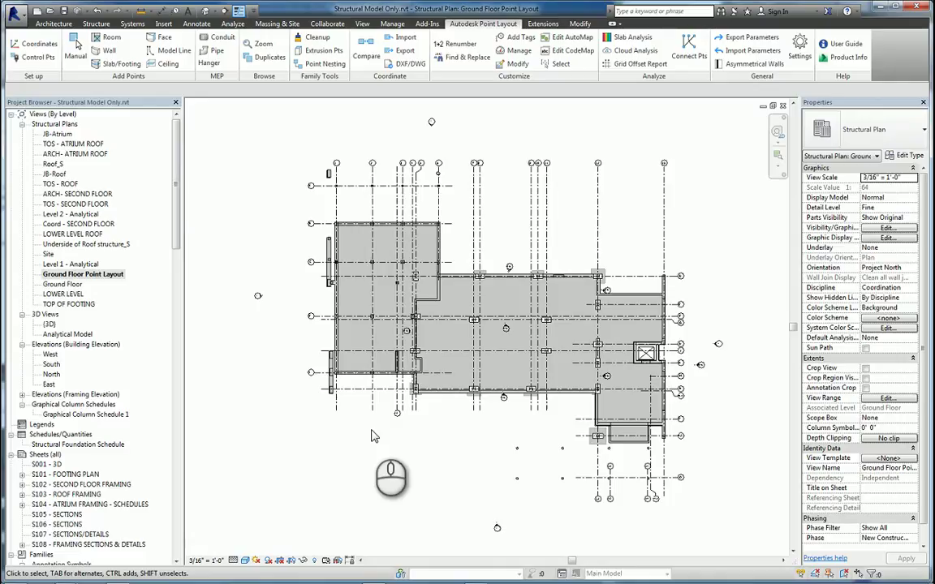
Glance at the 3D view, then open the Ground Floor Point Layout plan.
left_click(205, 10)
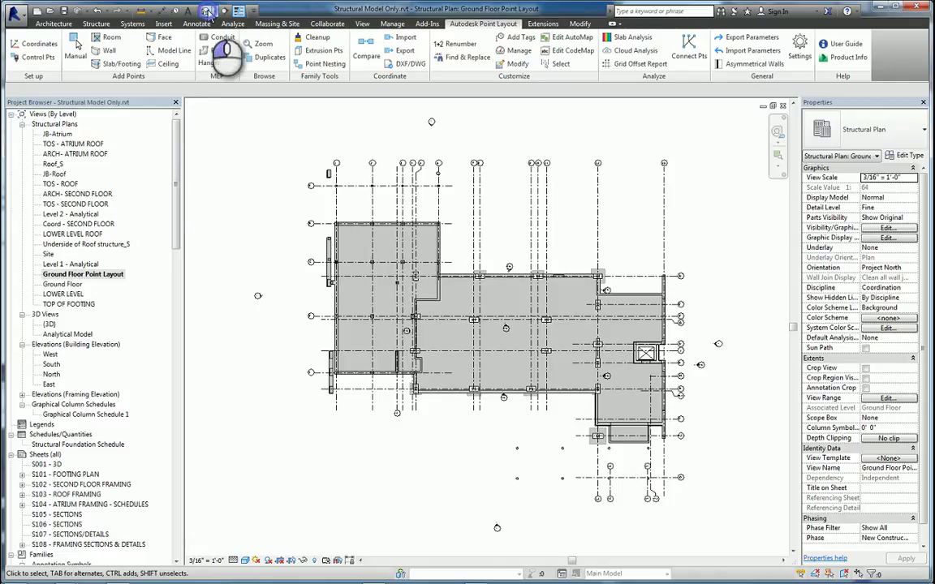
left_click(783, 105)
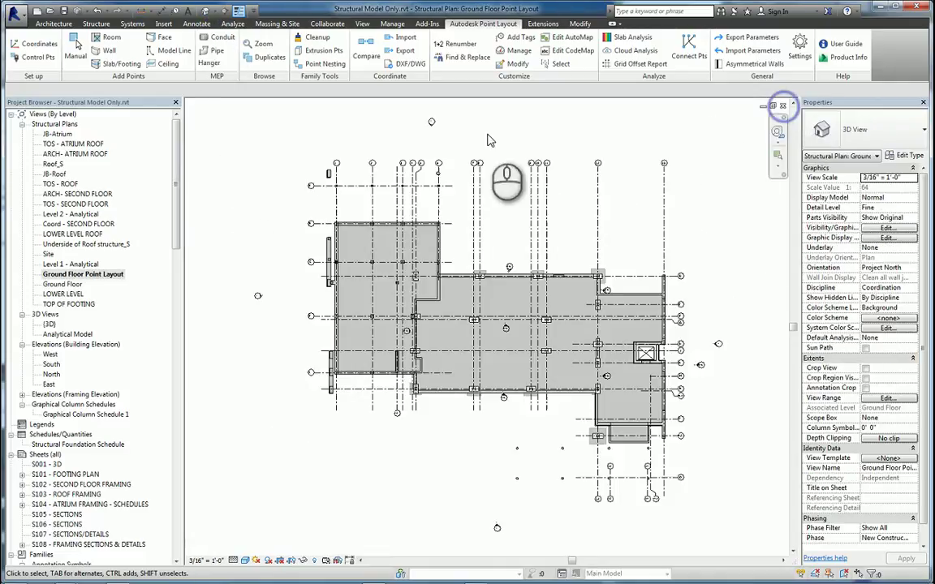
double_click(73, 284)
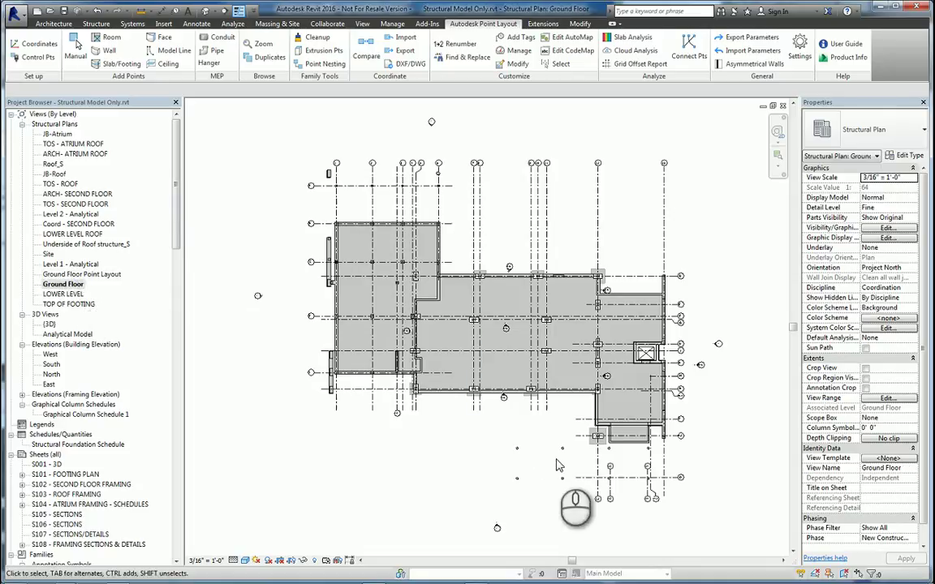
double_click(82, 274)
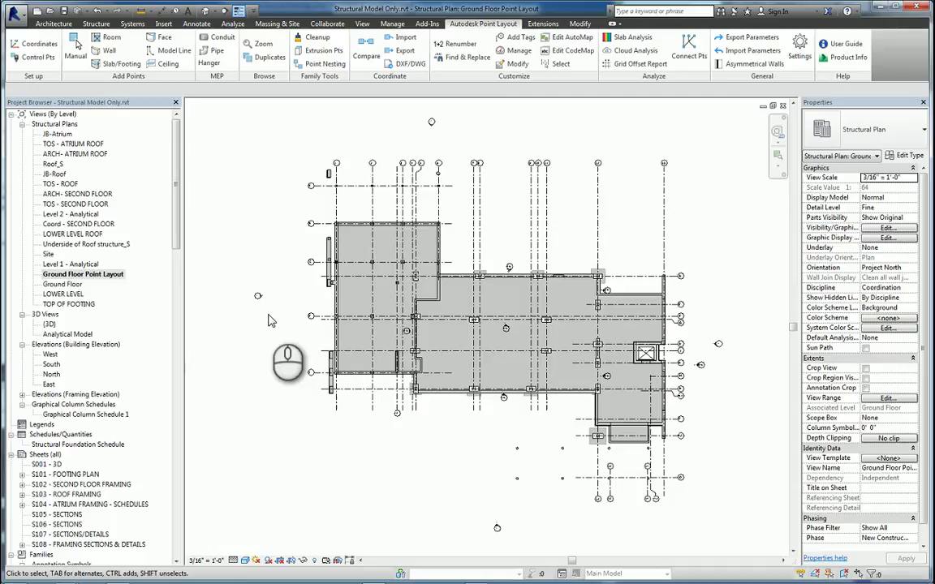
Start Point Layout Coordinates in decimal feet with workplane snapping, picking grid A-1 first.
left_click(39, 47)
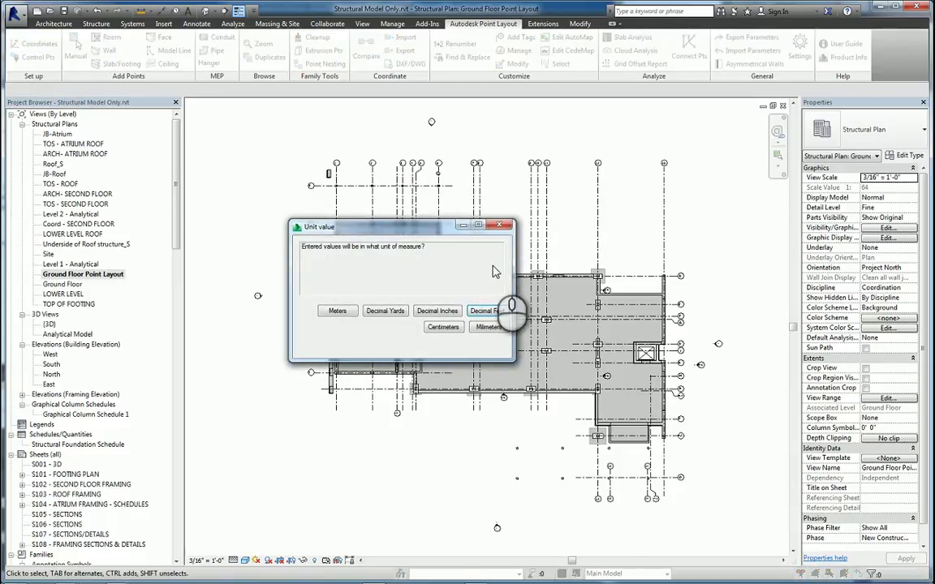
left_click(498, 313)
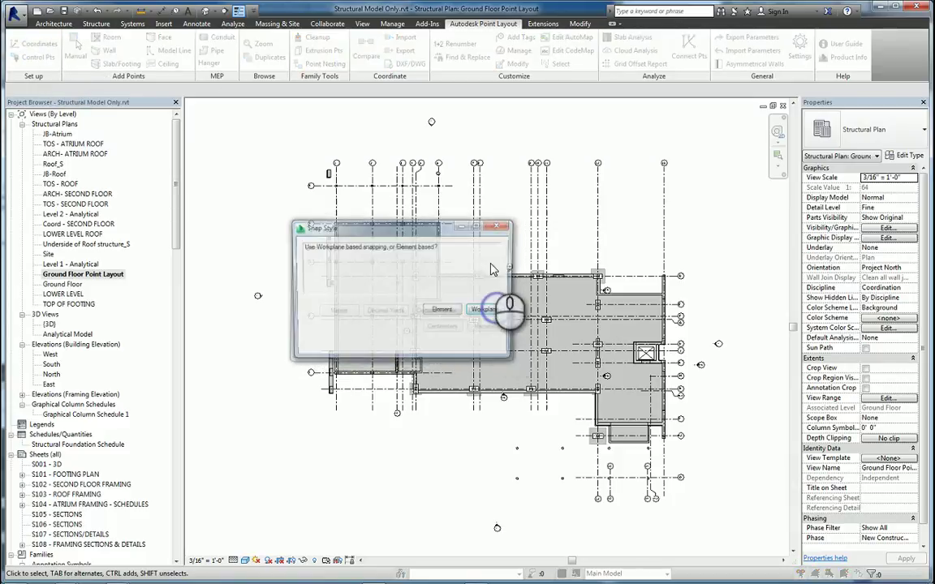
left_click(499, 314)
scroll(345, 199, "up", 3)
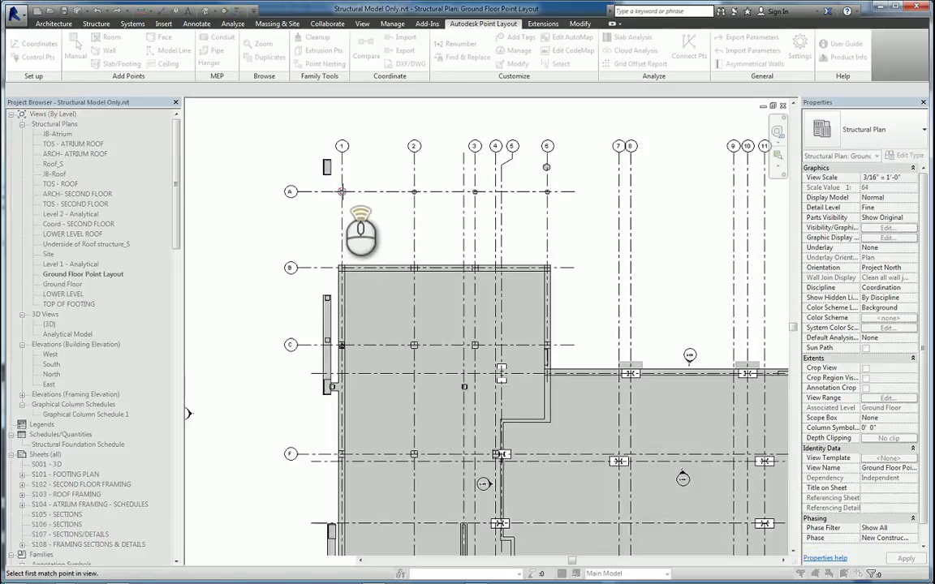
scroll(348, 203, "up", 3)
scroll(350, 203, "up", 2)
scroll(406, 284, "up", 2)
scroll(471, 366, "up", 1)
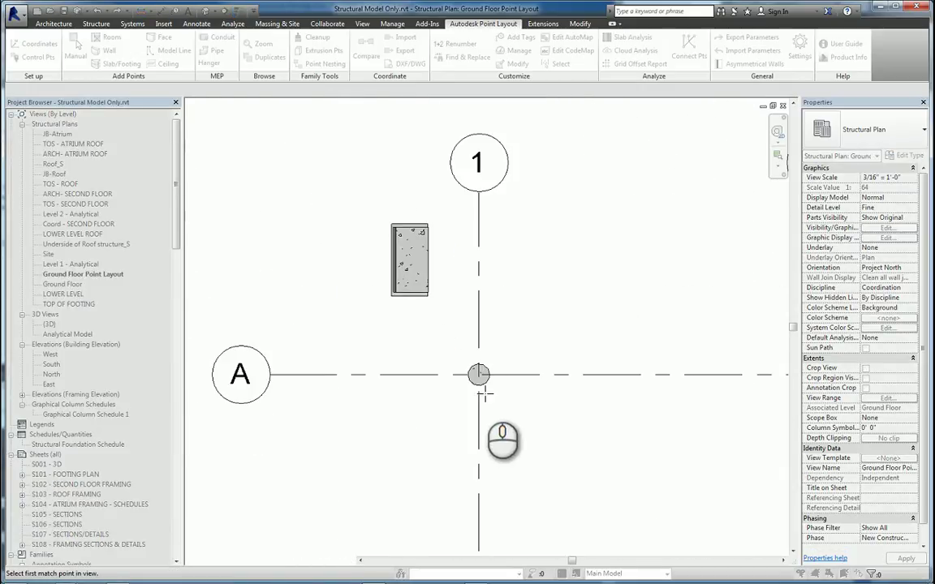
left_click(478, 374)
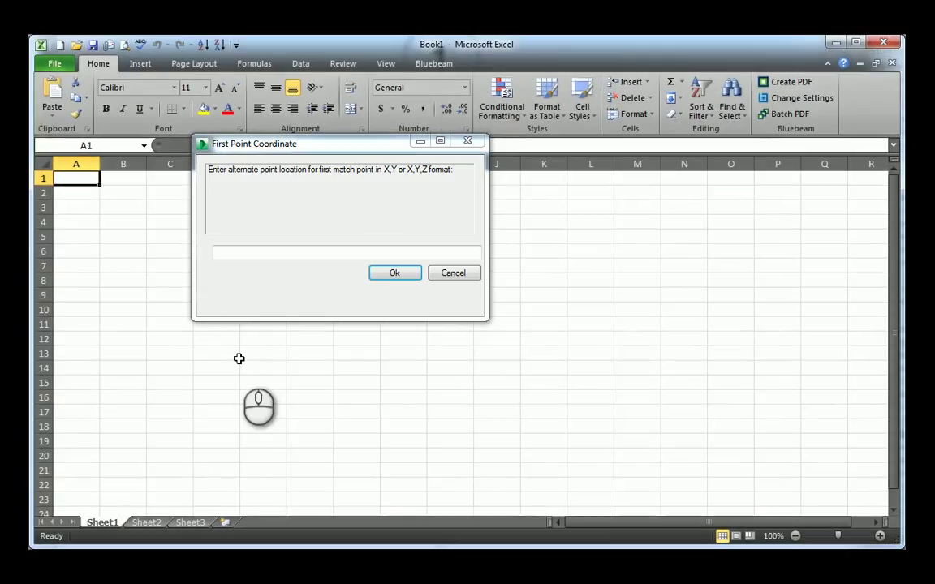
Open Coordinates.xlsx and copy cell G2, Control Point A-1's full coordinate, for Revit's prompt.
left_click(53, 62)
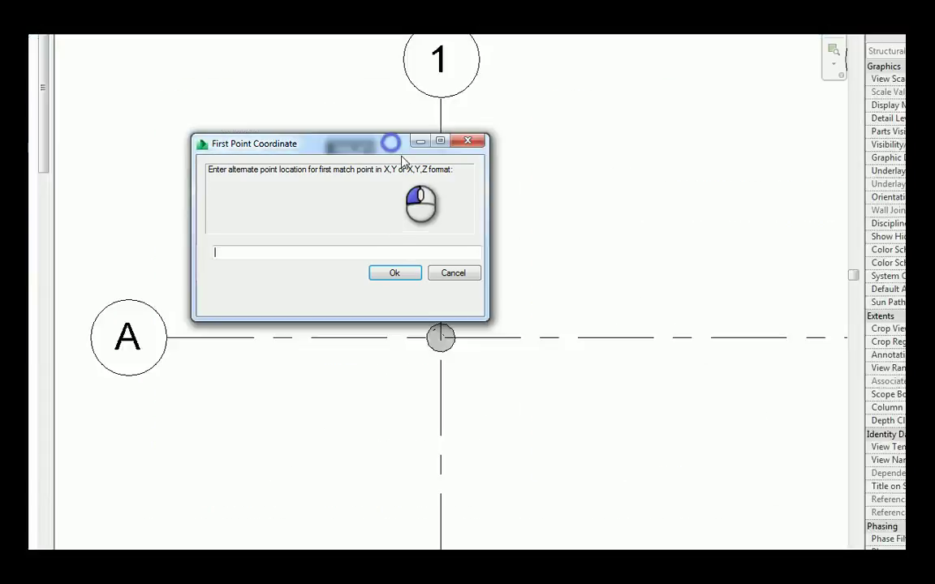
left_click_drag(390, 143, 528, 407)
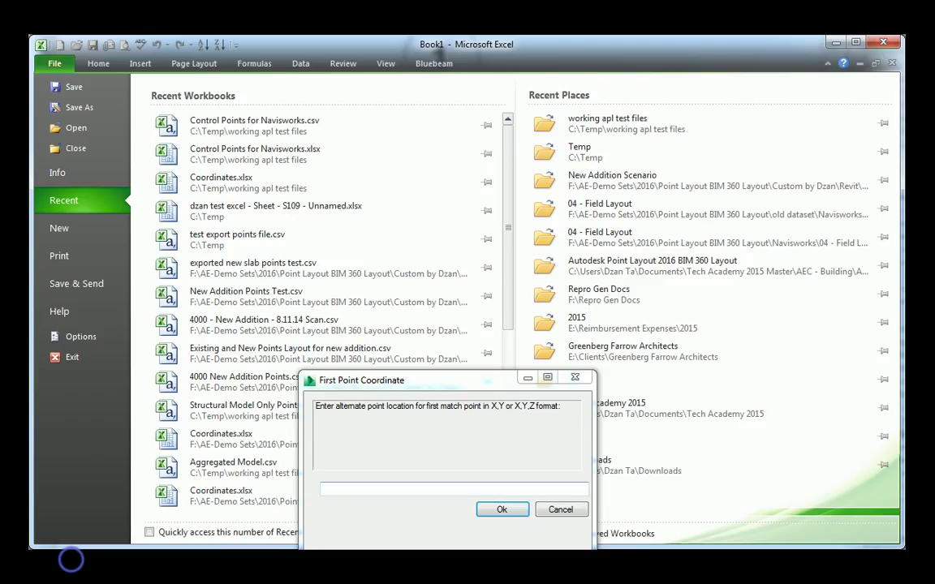
left_click(235, 181)
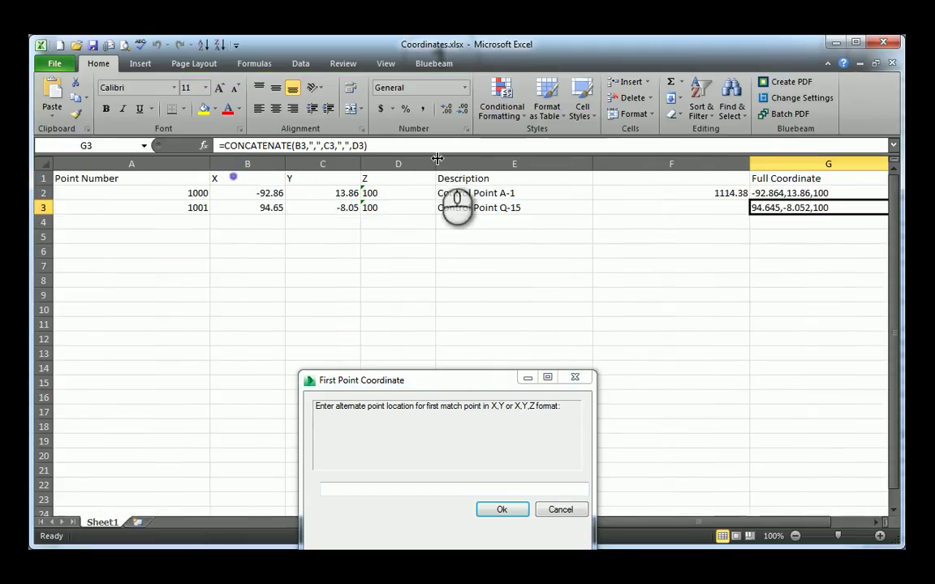
left_click(804, 193)
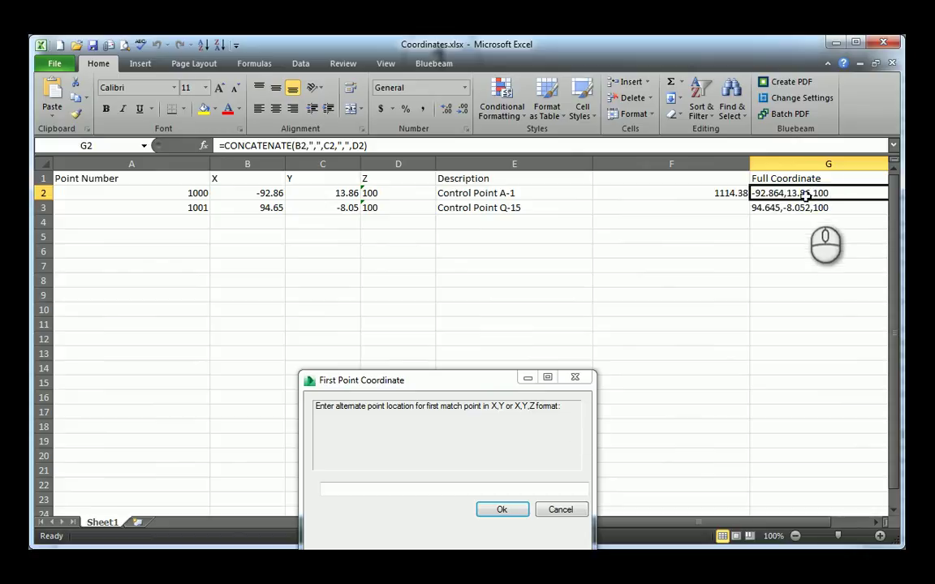
right_click(763, 195)
left_click(791, 216)
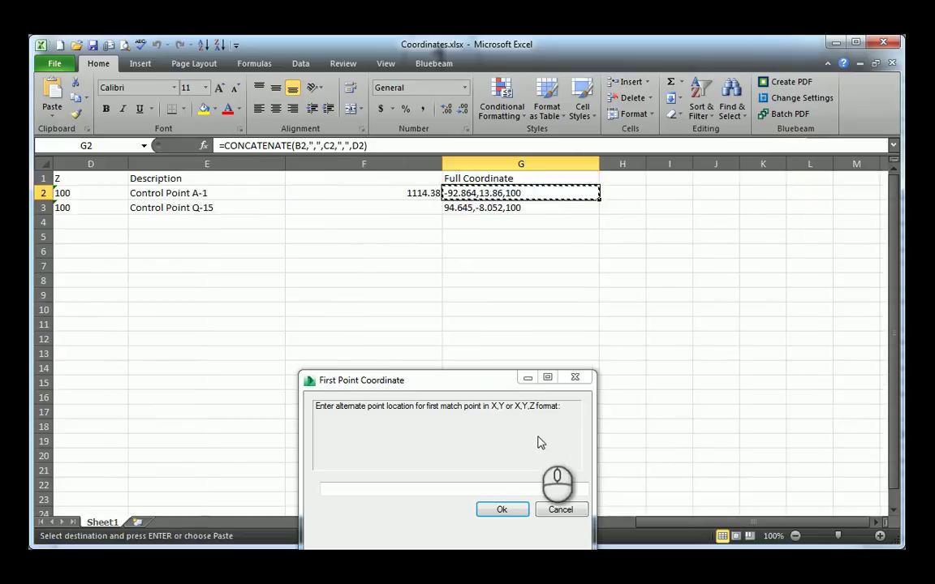
left_click(471, 392)
Paste -92.864,13.86,100 as A-1's first point coordinate and accept it.
left_click(437, 491)
key("ctrl+v")
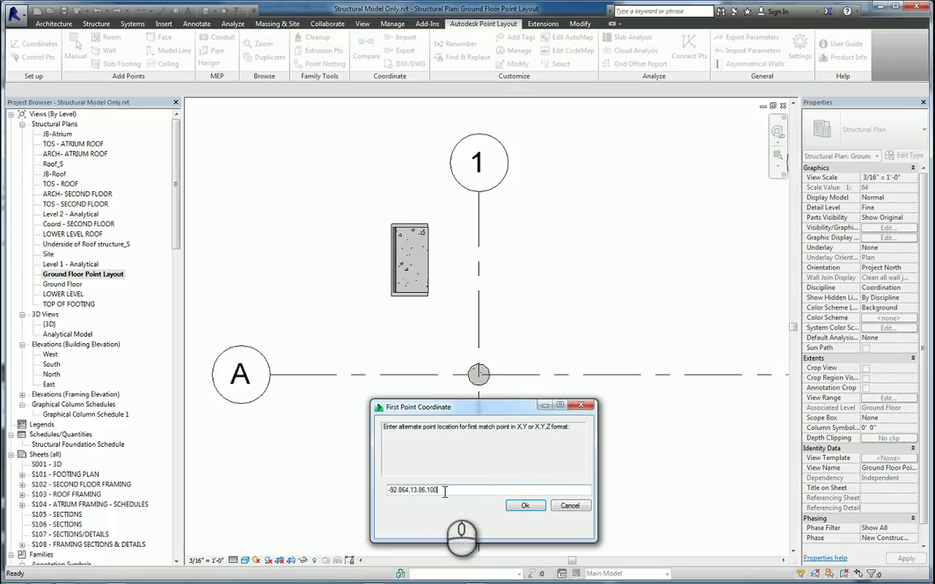
left_click(525, 505)
Pick grid intersection 14/Q as the second match point.
scroll(528, 394, "down", 5)
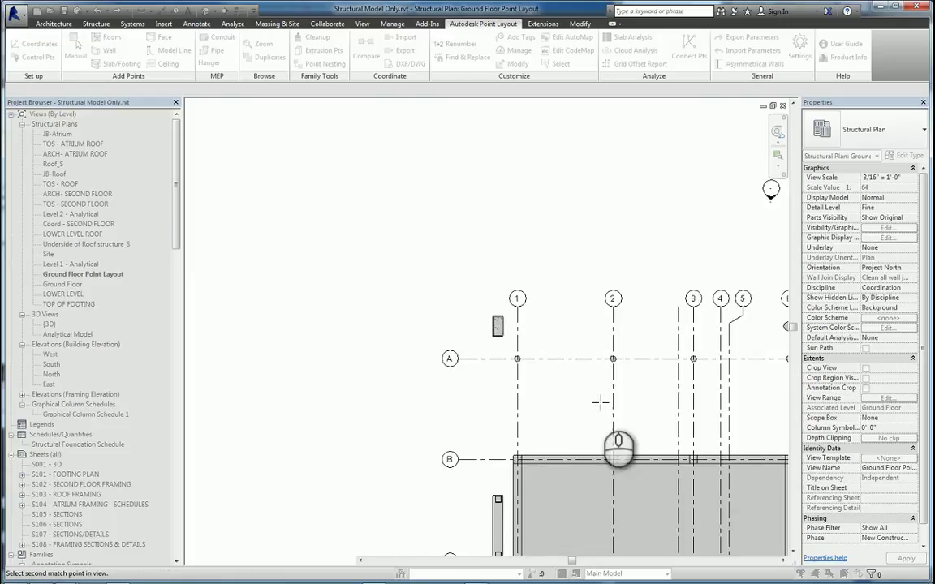
left_click(599, 392)
scroll(599, 544, "up", 2)
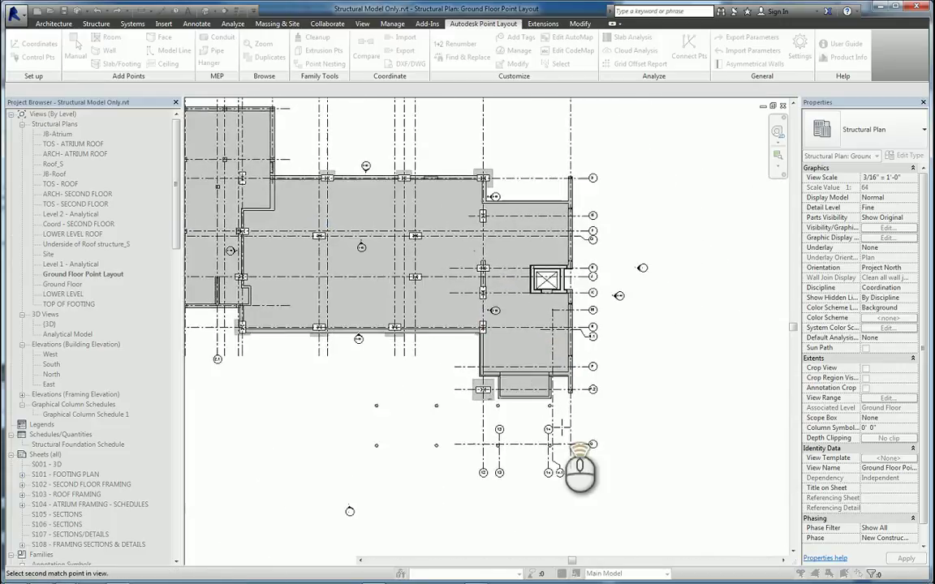
scroll(595, 490, "up", 5)
scroll(585, 400, "up", 2)
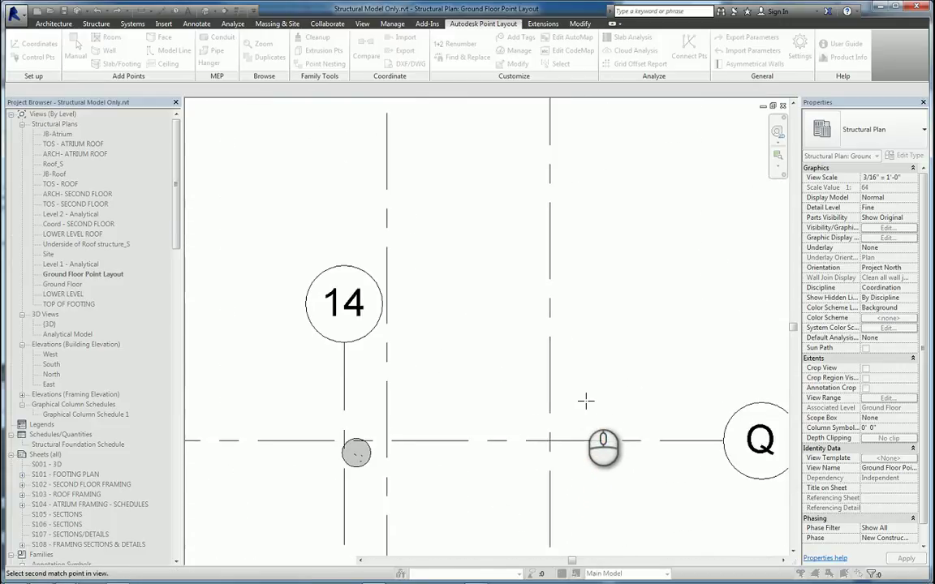
left_click(549, 441)
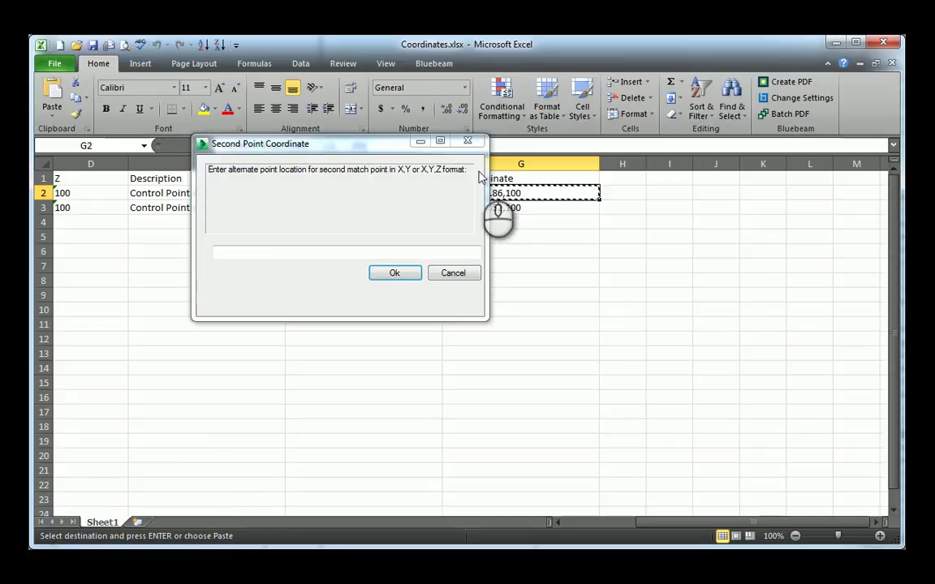
Copy Control Point Q-15's full coordinate (cell G3) from Excel for the second point prompt.
left_click(521, 210)
right_click(521, 209)
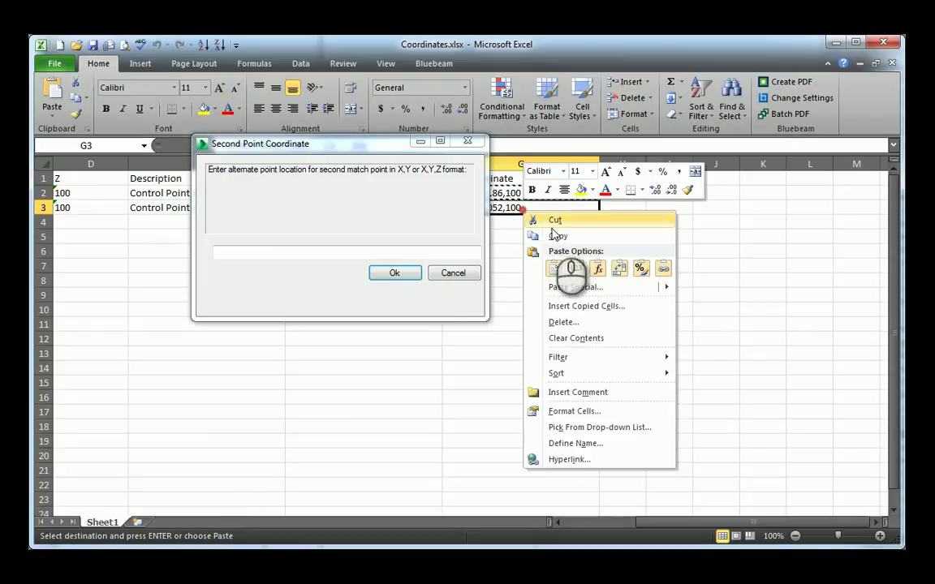
left_click(549, 233)
left_click(345, 252)
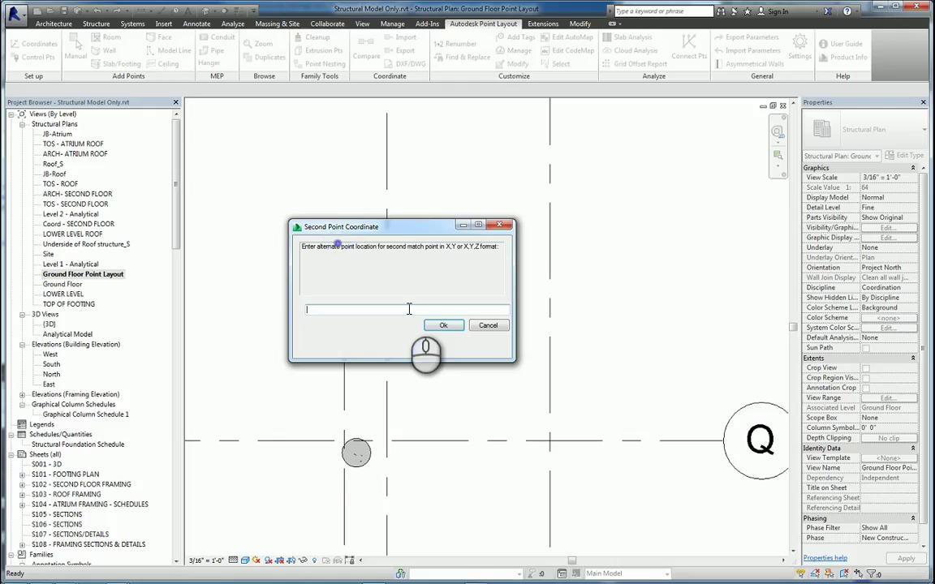
Enter 94.645,-8.052,100 for 14/Q and name the system 'Med Bldg Coordinate System Points'.
key("ctrl+v")
left_click(443, 324)
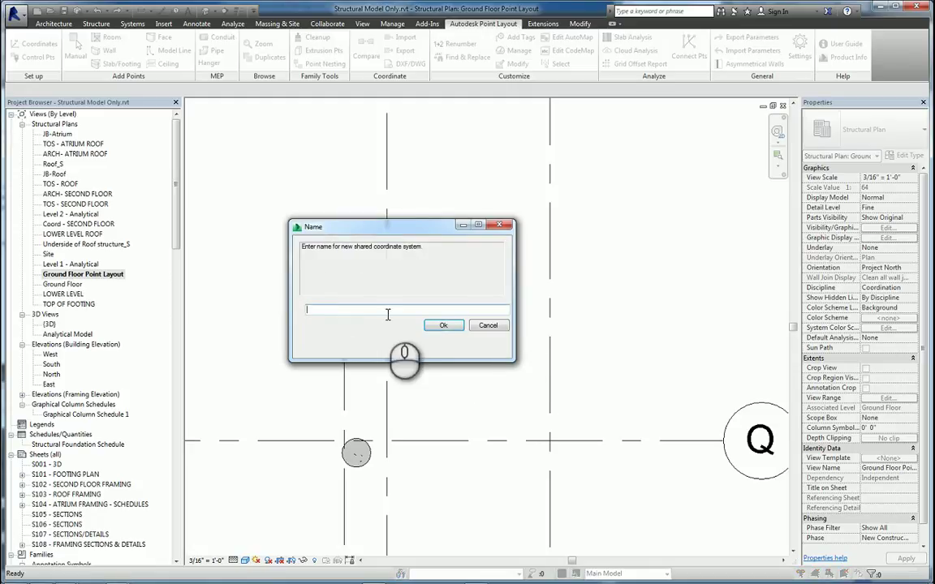
type("Med Bl")
type("dg Co")
type("ordinate Sy")
type("stem Points")
left_click(443, 324)
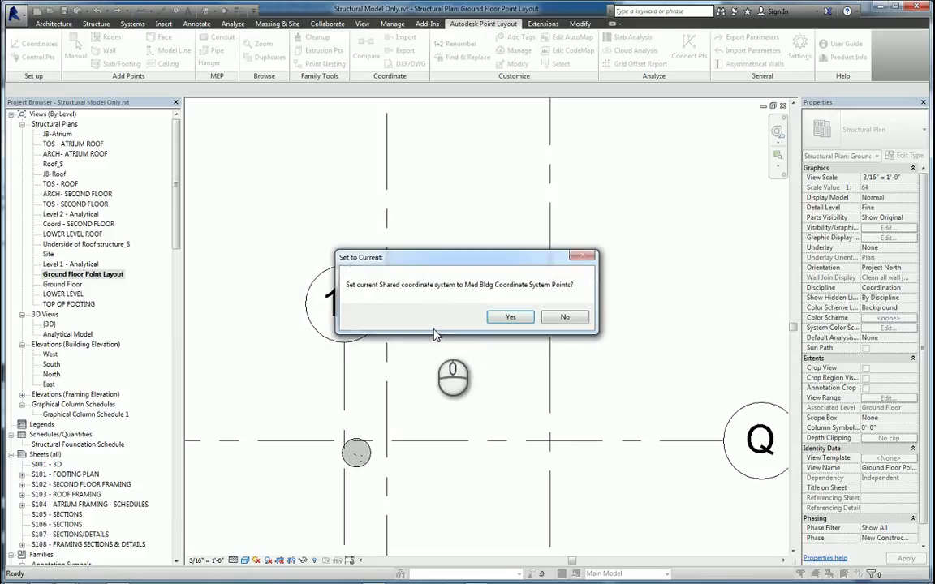
left_click(508, 316)
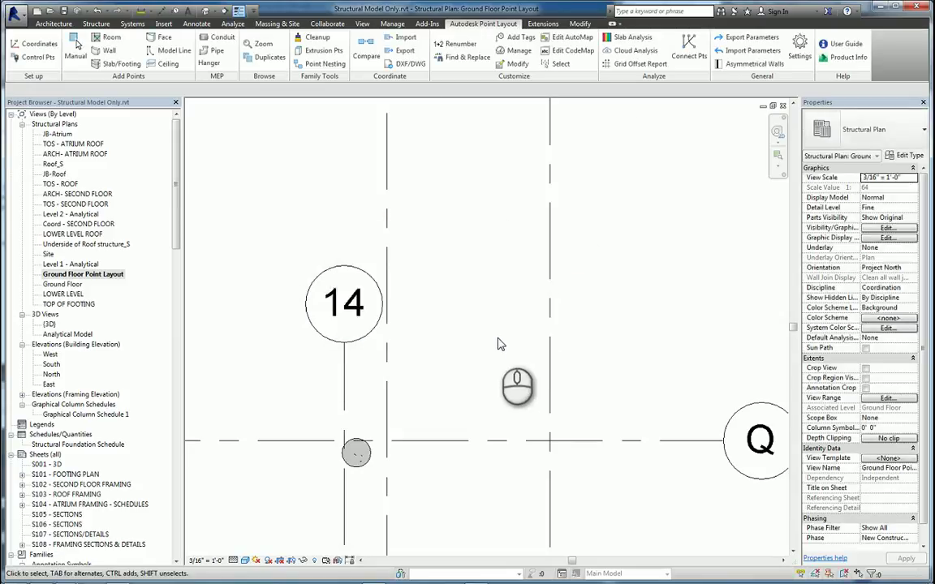
scroll(495, 342, "down", 5)
scroll(459, 271, "down", 2)
scroll(455, 209, "down", 2)
scroll(487, 324, "down", 1)
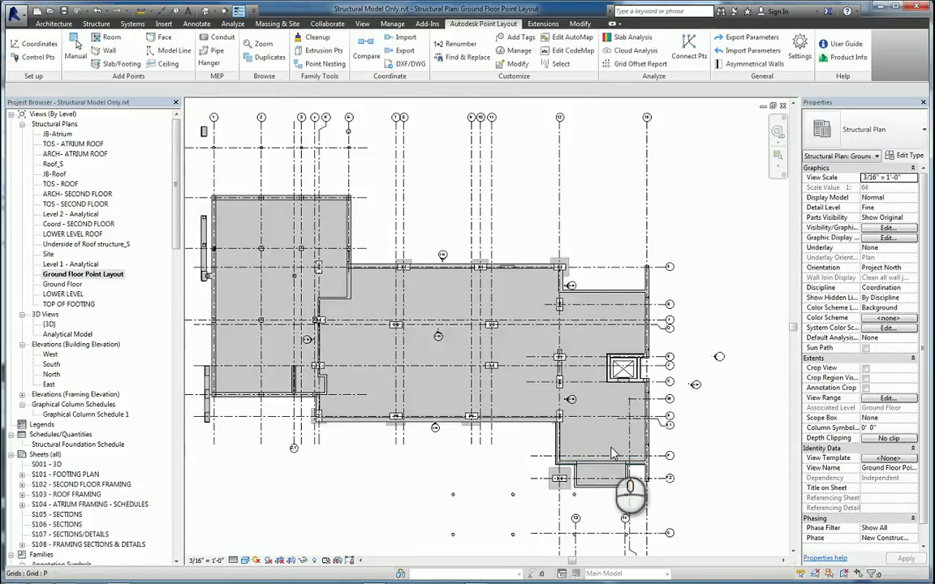
scroll(610, 450, "down", 1)
scroll(610, 450, "down", 1)
scroll(617, 455, "down", 1)
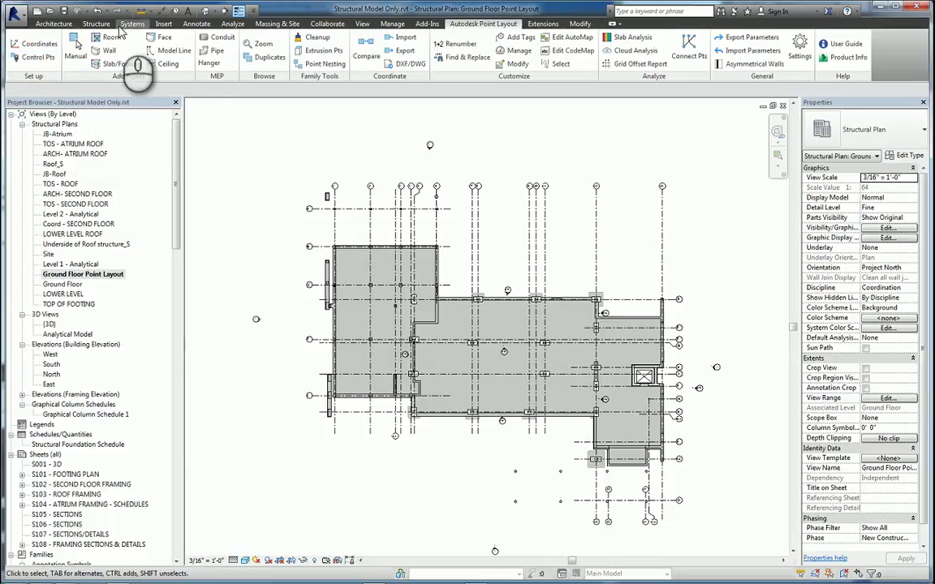
Set Building Control Points to grid intersections with a name prefix, grid names appended, and level elevations.
left_click(42, 64)
mouse_move(491, 244)
left_mouse_down()
mouse_move(448, 276)
mouse_move(371, 138)
left_mouse_up()
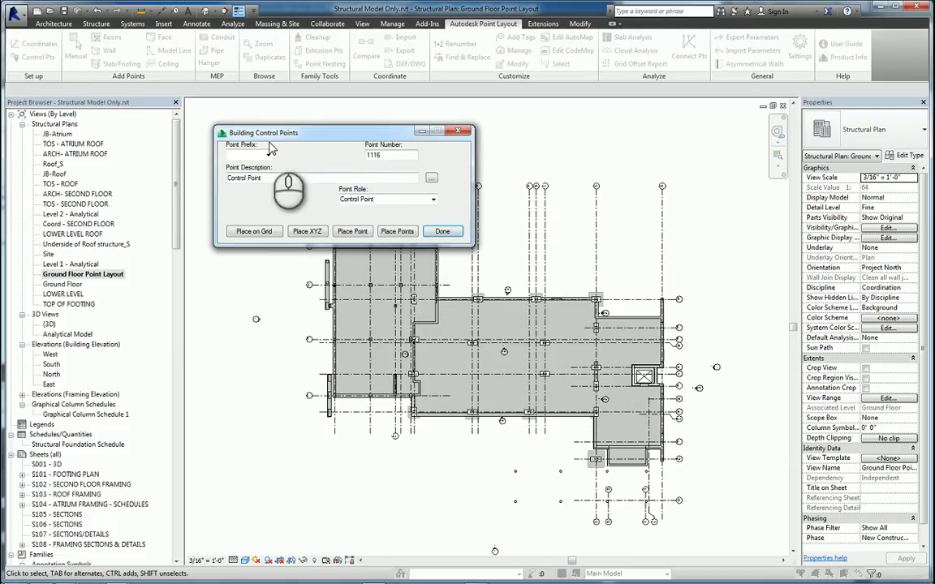
left_click(271, 150)
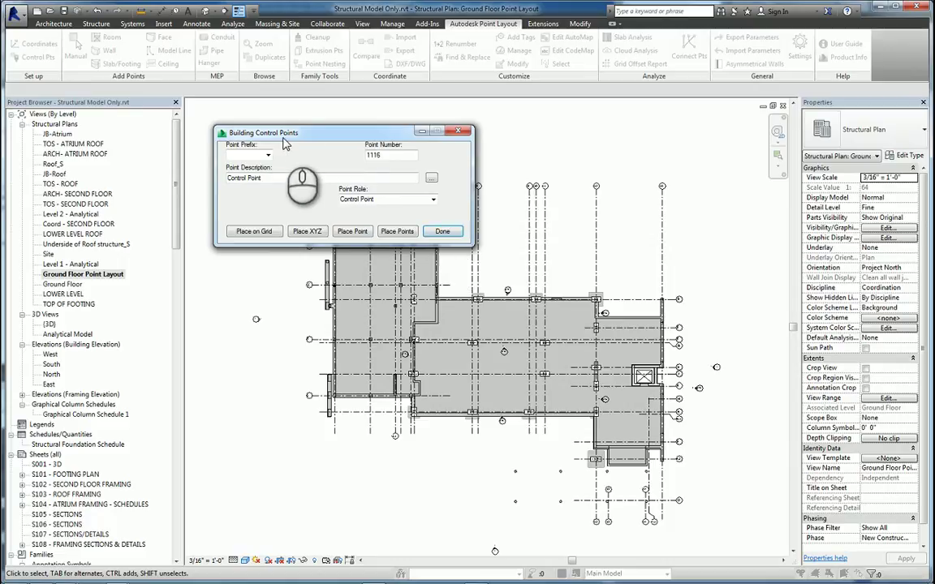
left_click(269, 235)
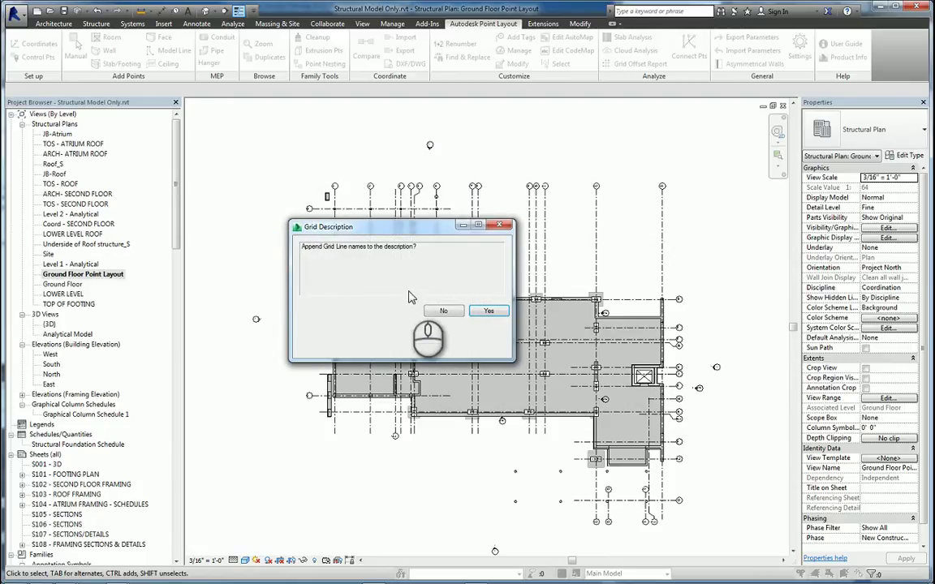
left_click(485, 311)
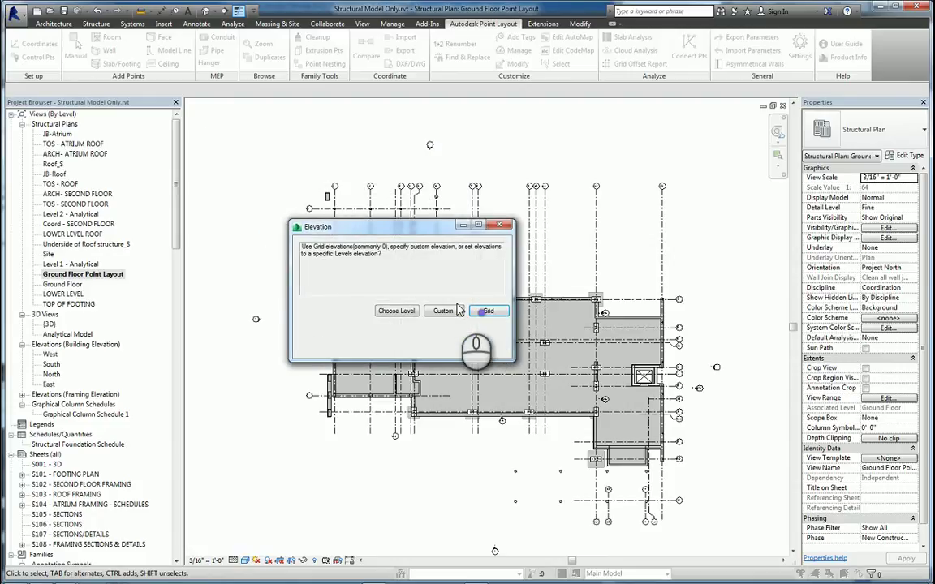
left_click(406, 312)
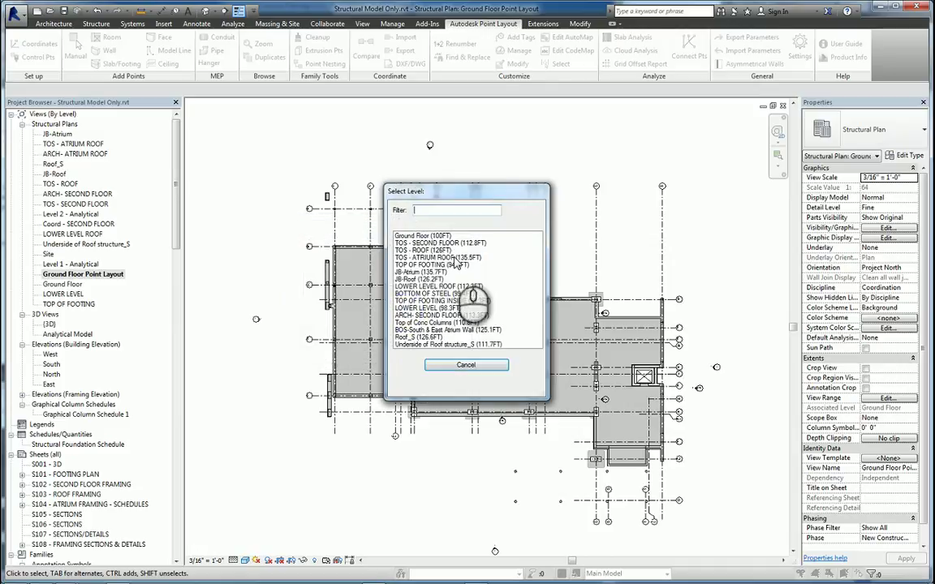
double_click(406, 218)
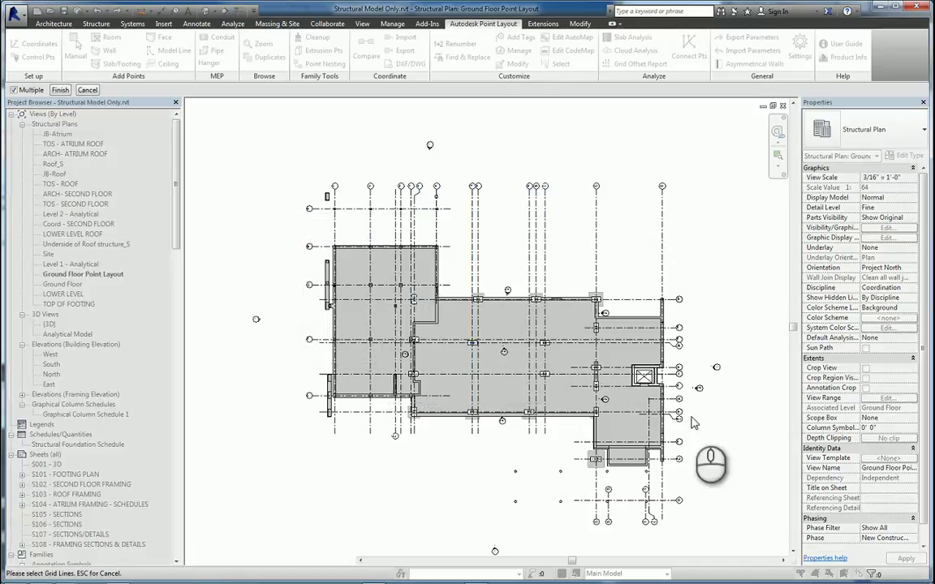
Window-select all the building's grid lines and finish placing the control points.
left_click(702, 505)
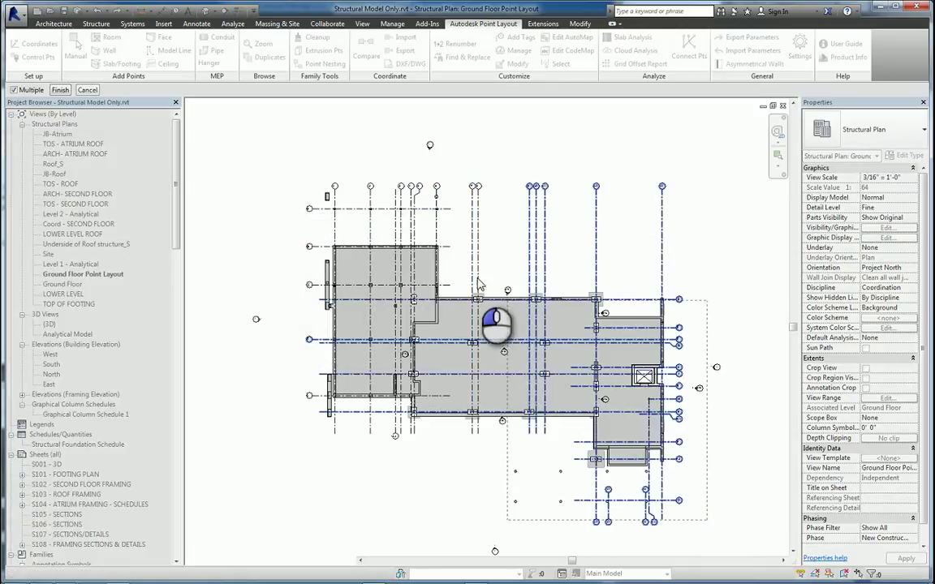
left_click_drag(703, 504, 285, 187)
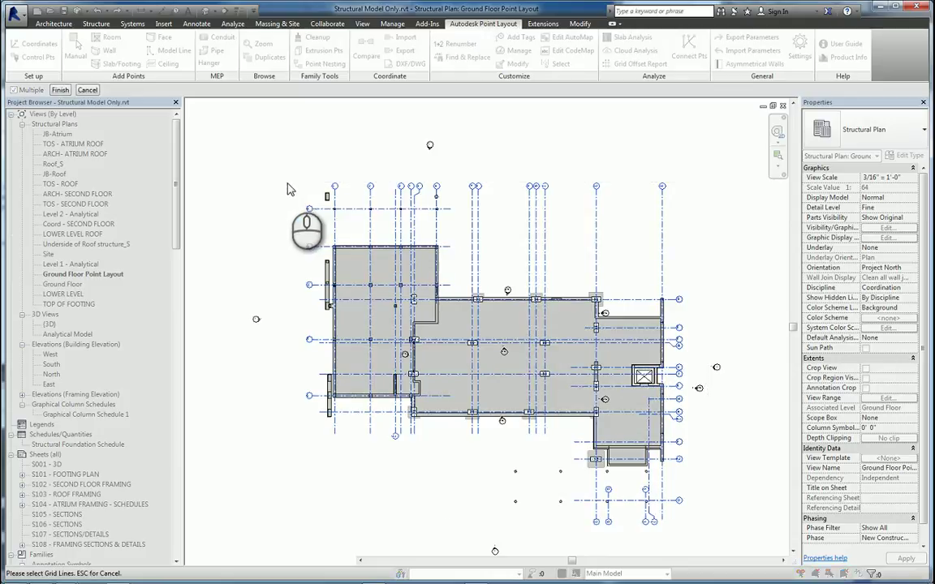
left_click(61, 91)
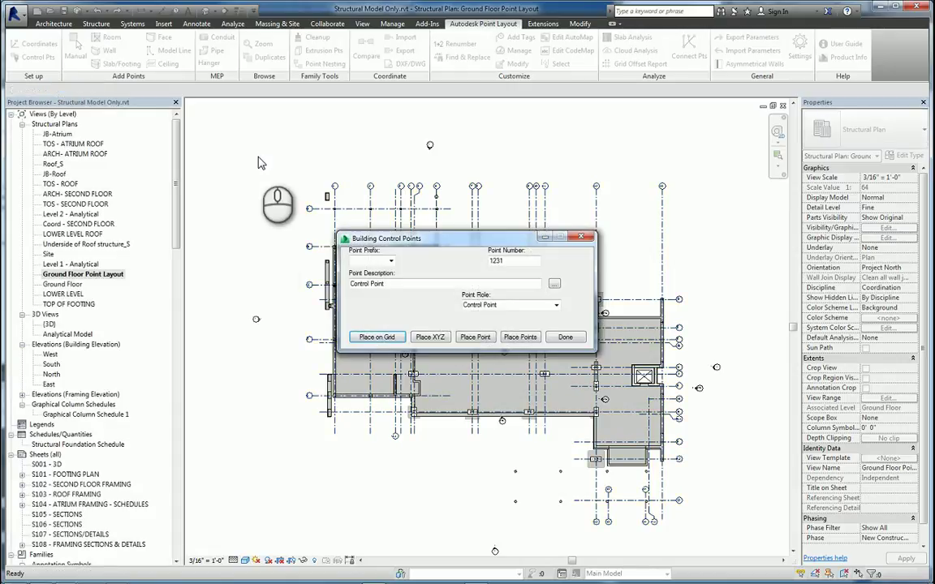
left_click(564, 337)
right_click(299, 128)
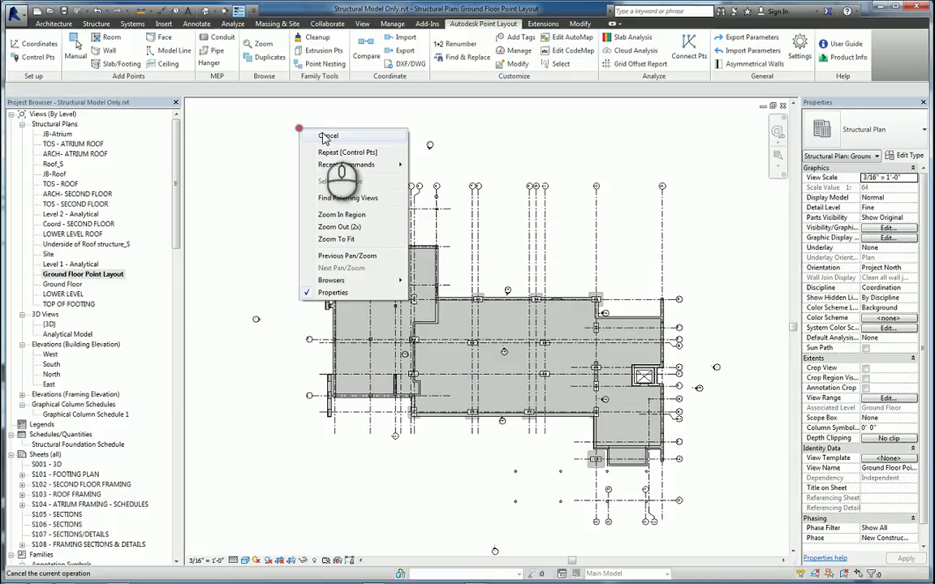
left_click(325, 137)
scroll(325, 253, "up", 2)
scroll(325, 253, "up", 2)
scroll(305, 253, "up", 2)
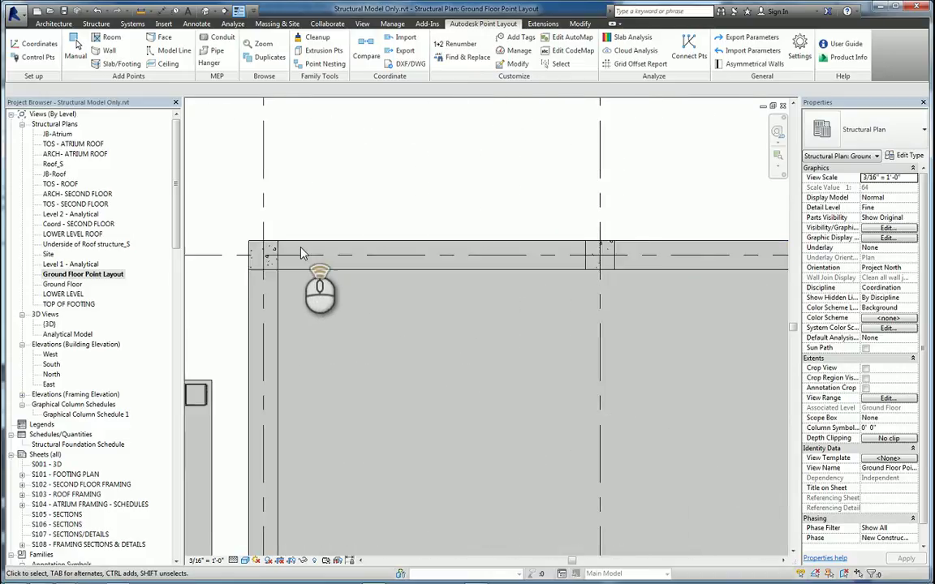
scroll(227, 254, "down", 1)
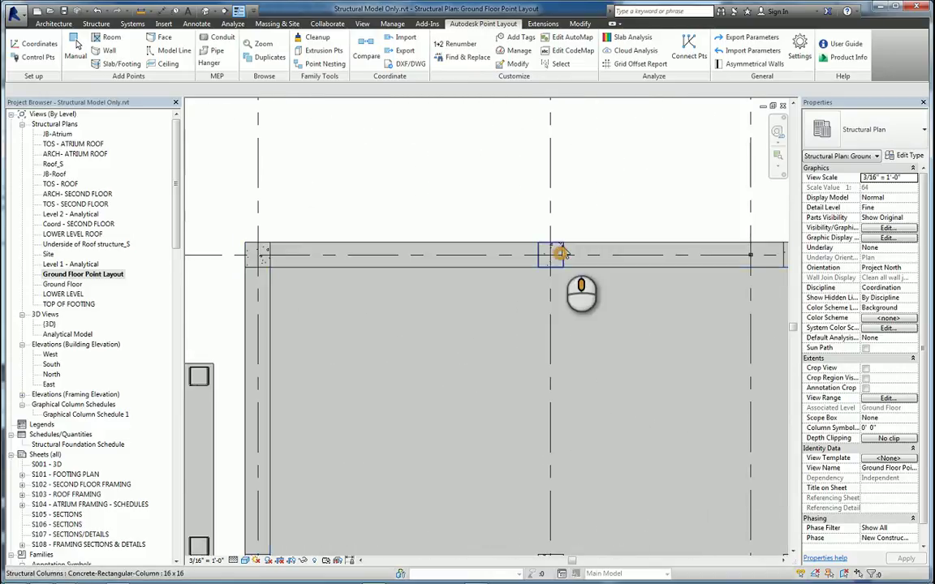
scroll(560, 254, "down", 2)
scroll(499, 253, "down", 1)
scroll(505, 258, "up", 1)
scroll(568, 256, "up", 3)
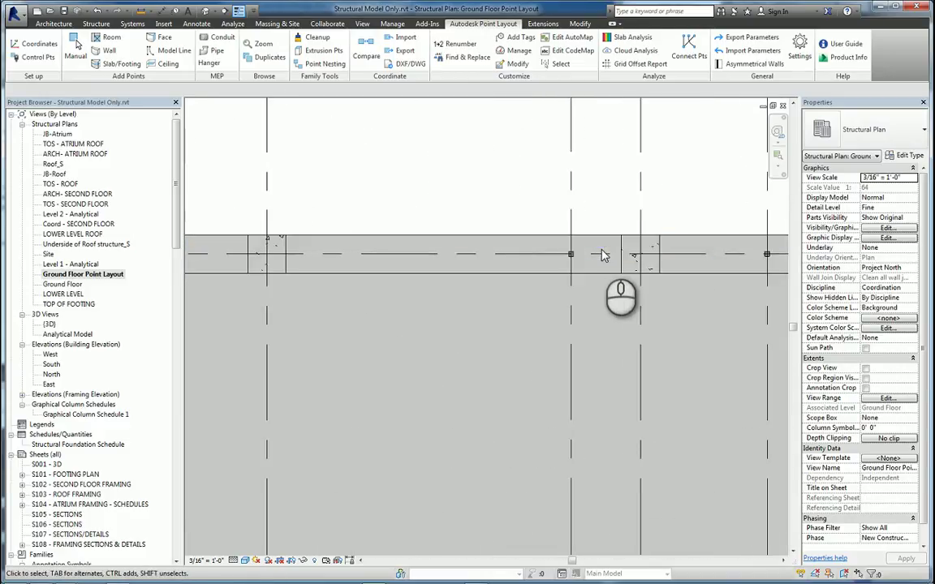
scroll(604, 257, "down", 1)
scroll(601, 257, "up", 1)
scroll(616, 260, "down", 1)
middle_click_drag(621, 264, 423, 217)
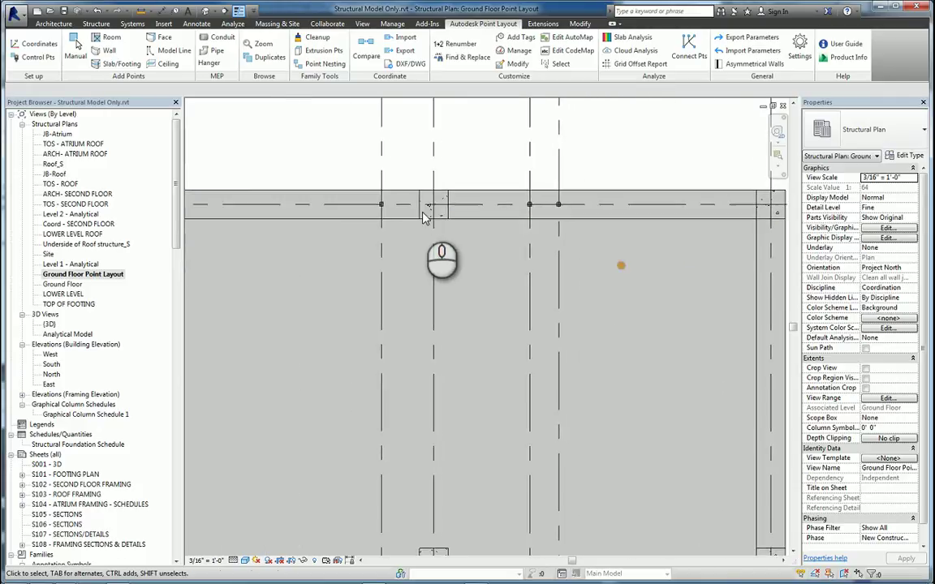
scroll(423, 219, "down", 1)
scroll(420, 231, "down", 1)
scroll(418, 243, "down", 1)
scroll(416, 258, "down", 1)
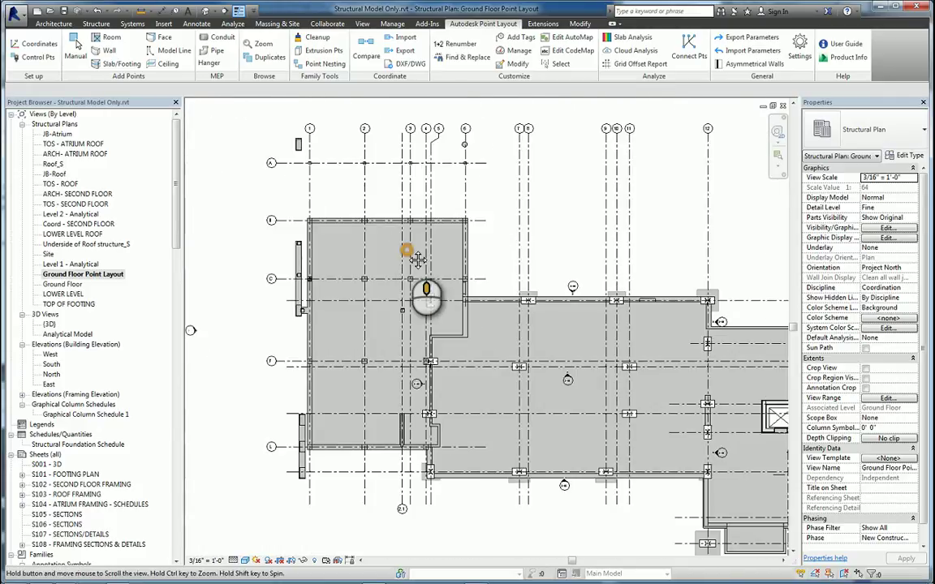
scroll(416, 258, "up", 1)
scroll(337, 226, "up", 2)
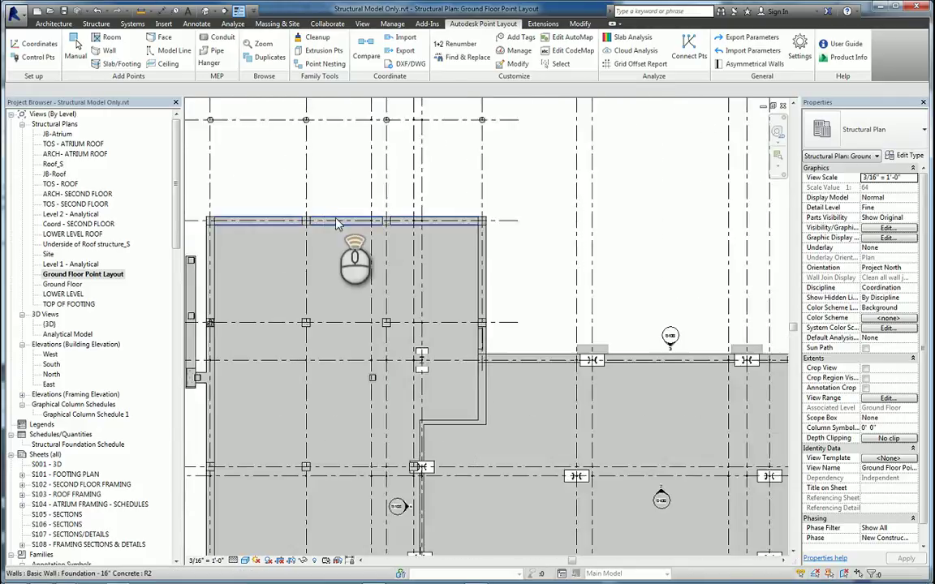
scroll(336, 226, "up", 2)
scroll(402, 234, "up", 1)
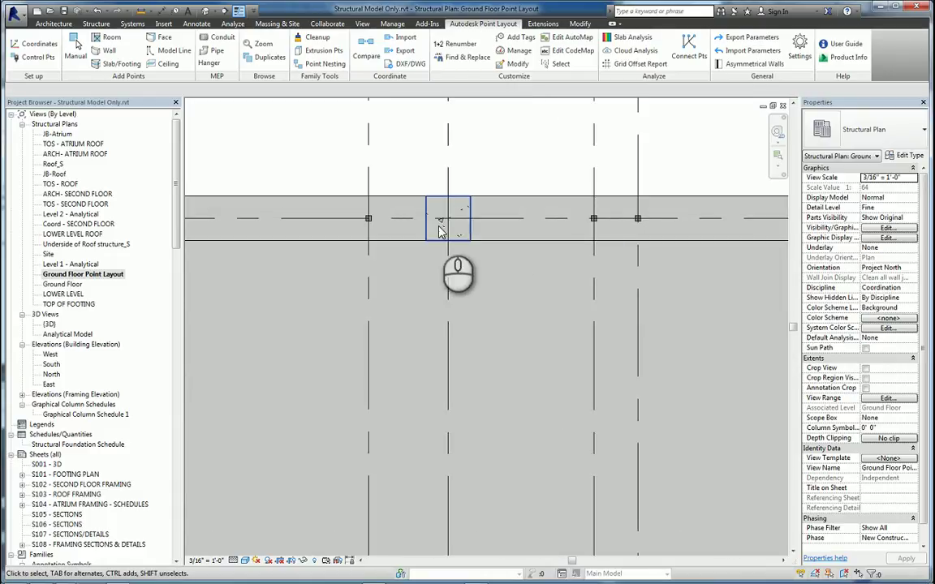
scroll(460, 228, "down", 1)
scroll(460, 228, "down", 1)
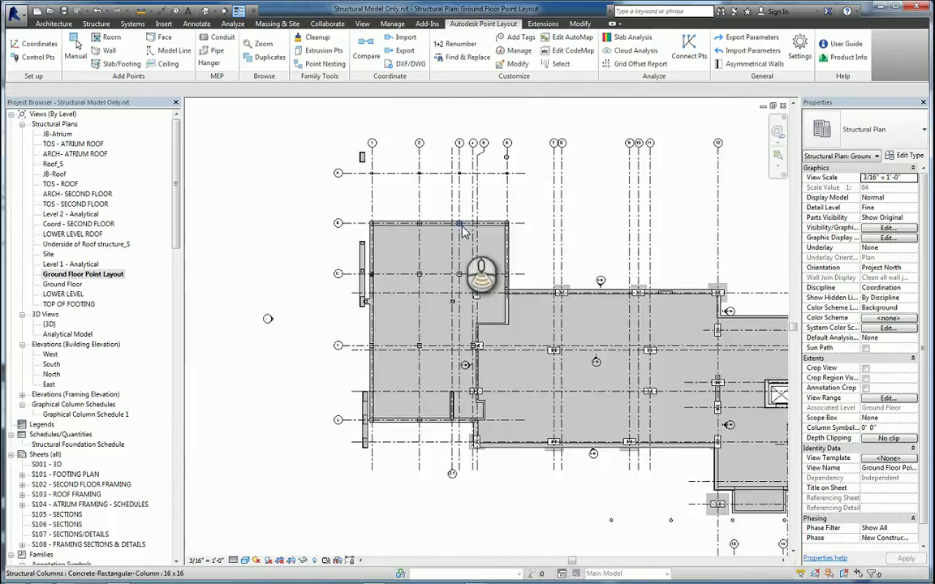
scroll(442, 256, "down", 1)
middle_click_drag(439, 256, 453, 270)
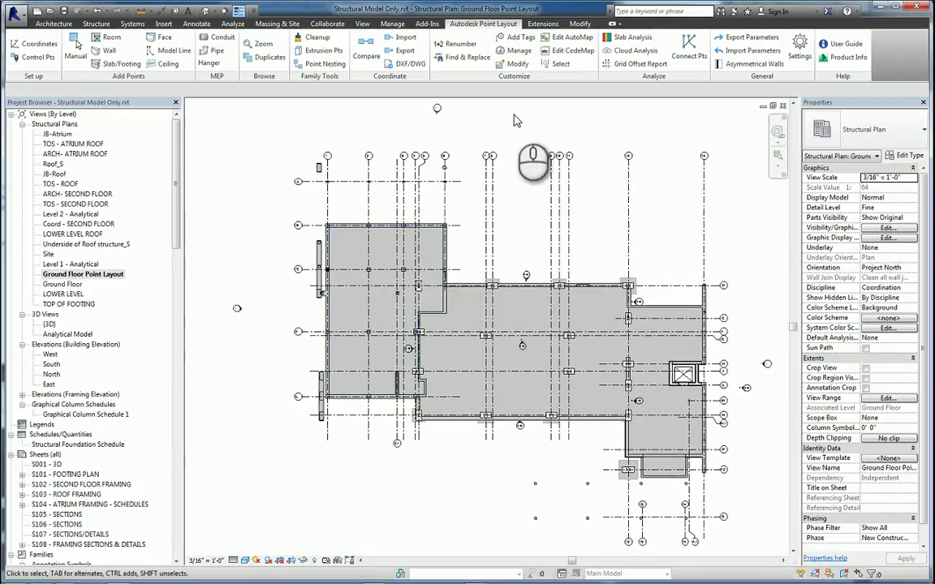
Add regular tags with leader lines to all control points in the view, then zoom in.
left_click(520, 37)
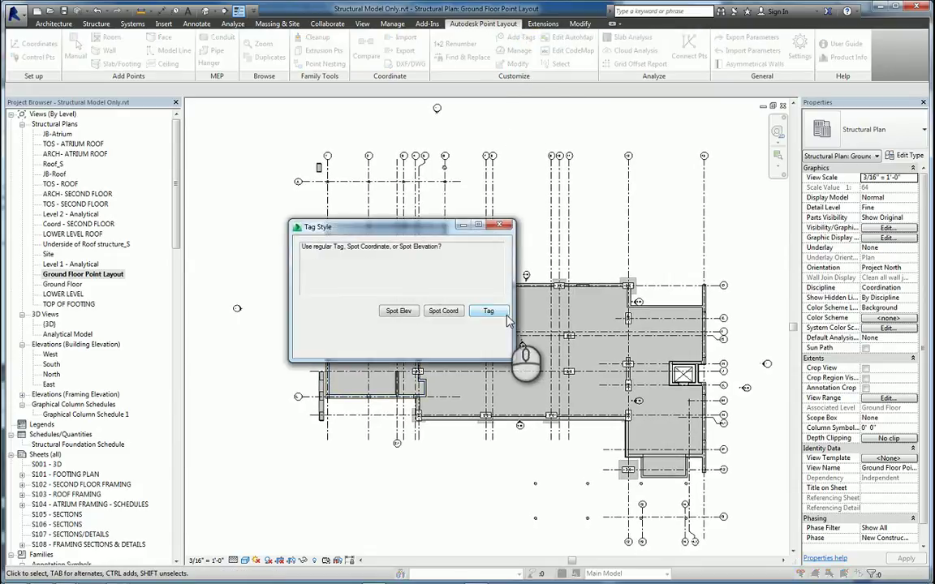
left_click(489, 311)
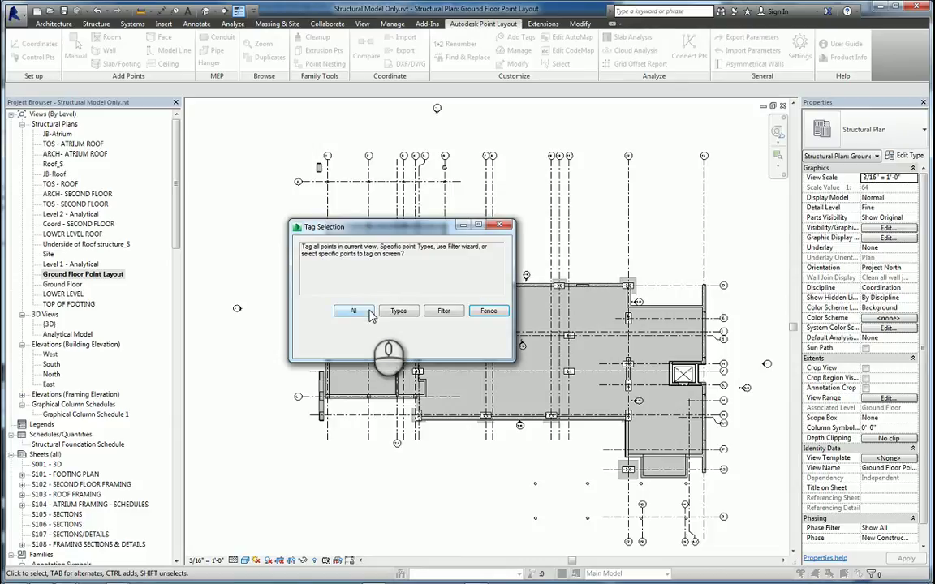
left_click(354, 312)
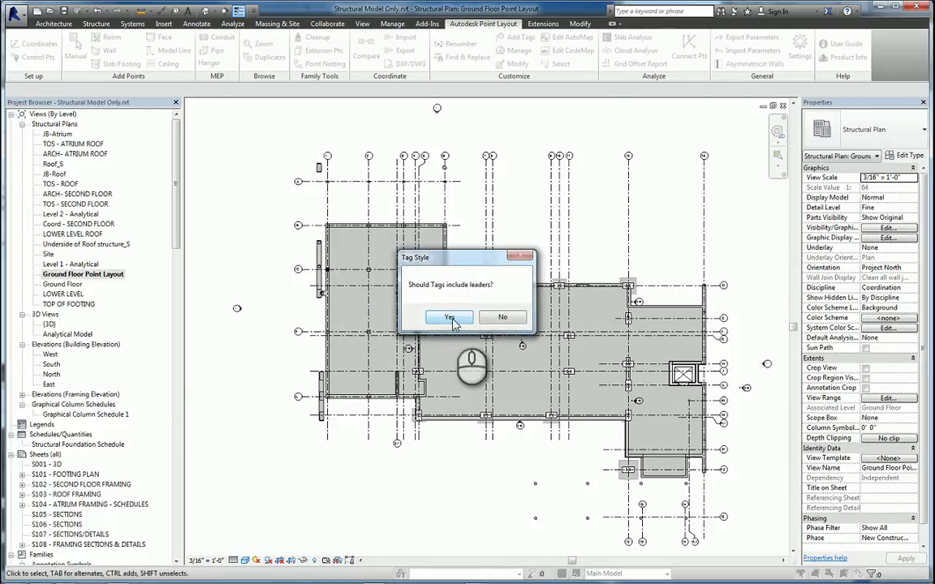
left_click(450, 317)
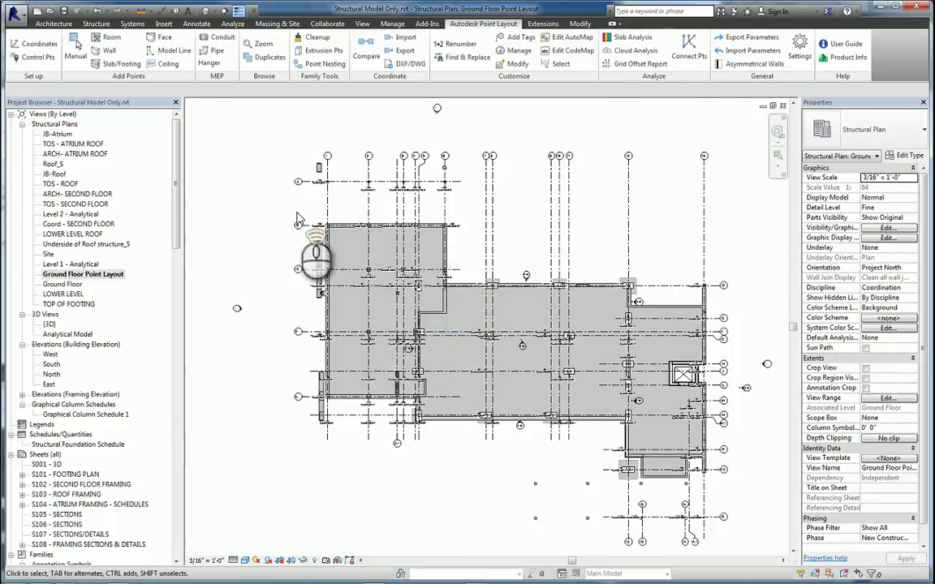
scroll(308, 194, "up", 4)
scroll(325, 168, "up", 2)
scroll(417, 235, "up", 2)
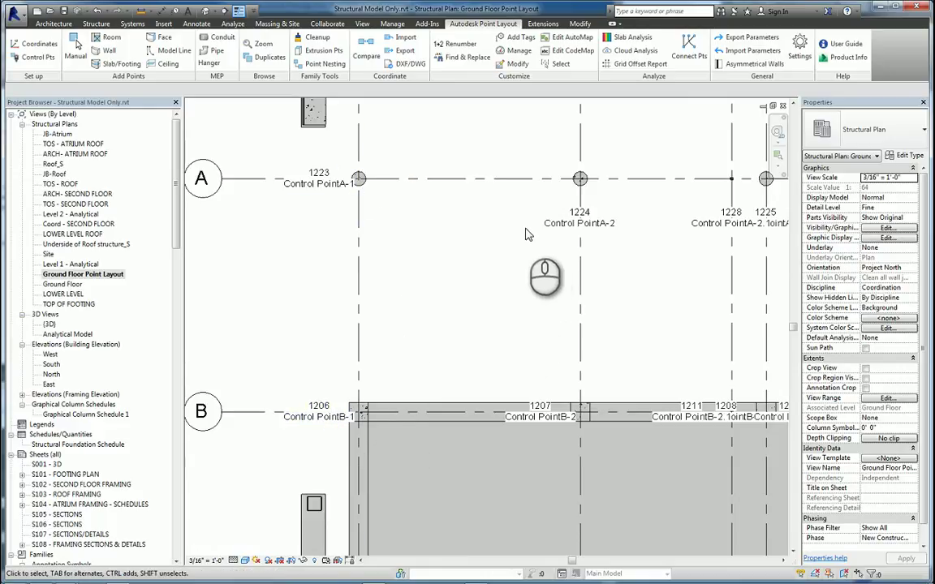
Drag tag 1223 down-left off its point so the leader shows, then view the full plan.
left_click(320, 203)
left_click_drag(320, 207, 307, 222)
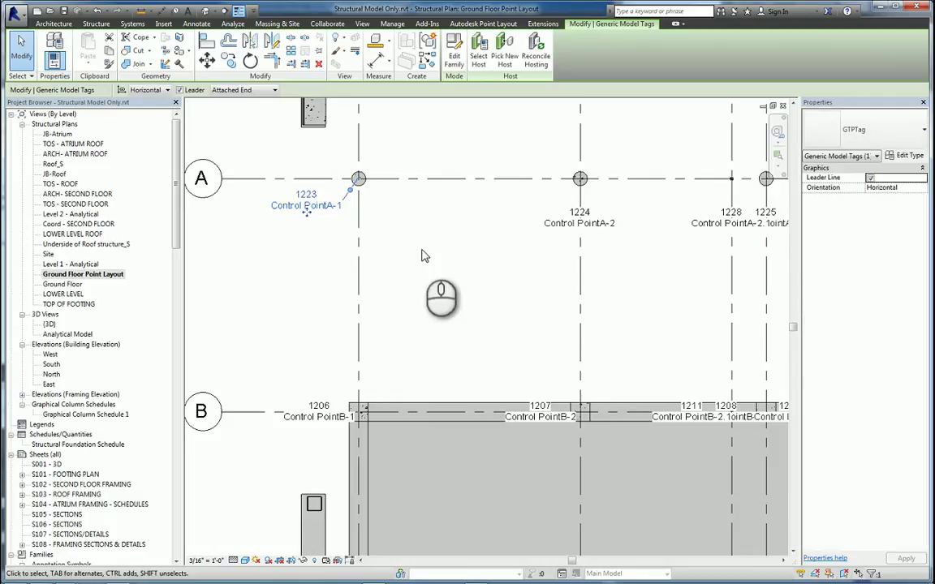
left_click(422, 256)
scroll(426, 248, "down", 3)
middle_click_drag(454, 268, 394, 278)
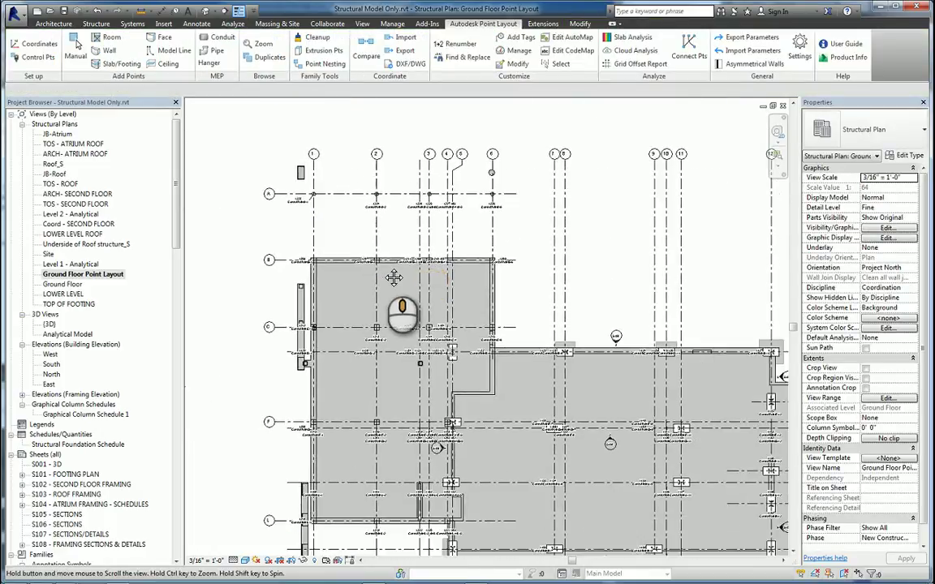
scroll(394, 278, "down", 1)
scroll(479, 316, "down", 1)
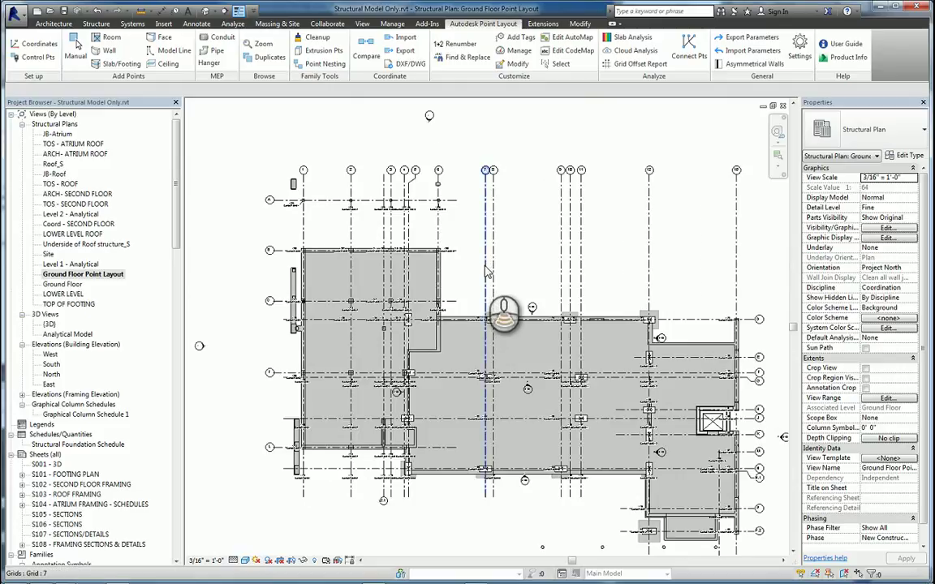
scroll(504, 288, "down", 2)
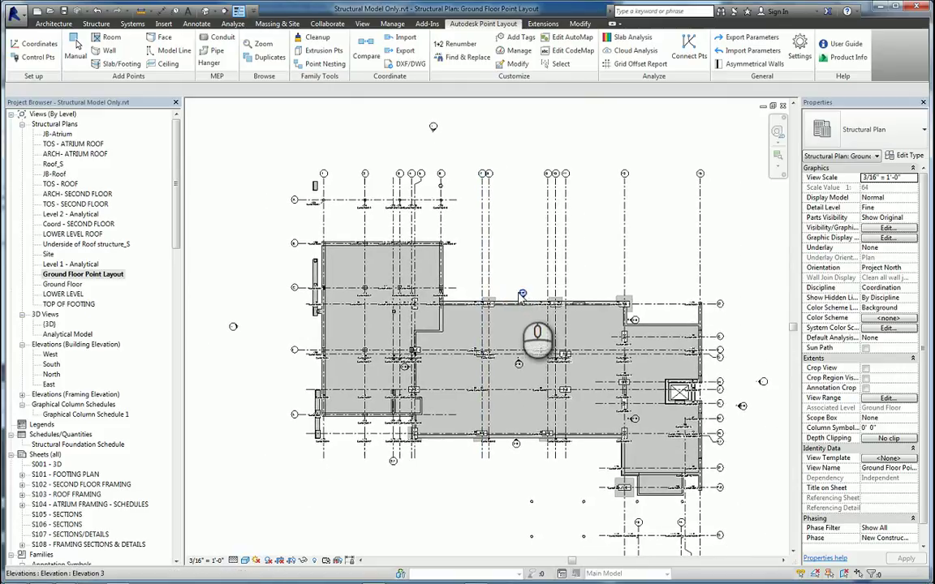
scroll(521, 289, "down", 1)
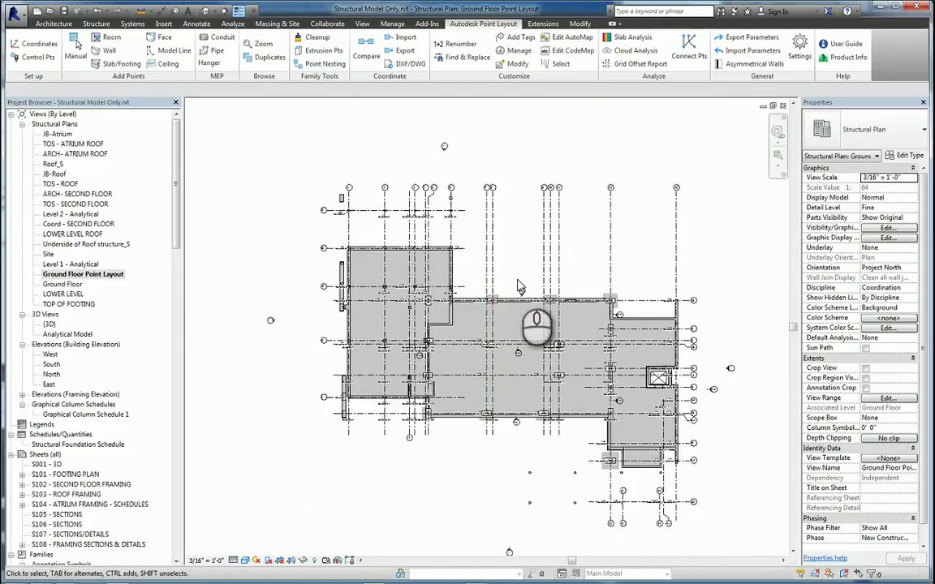
middle_click_drag(516, 288, 505, 283)
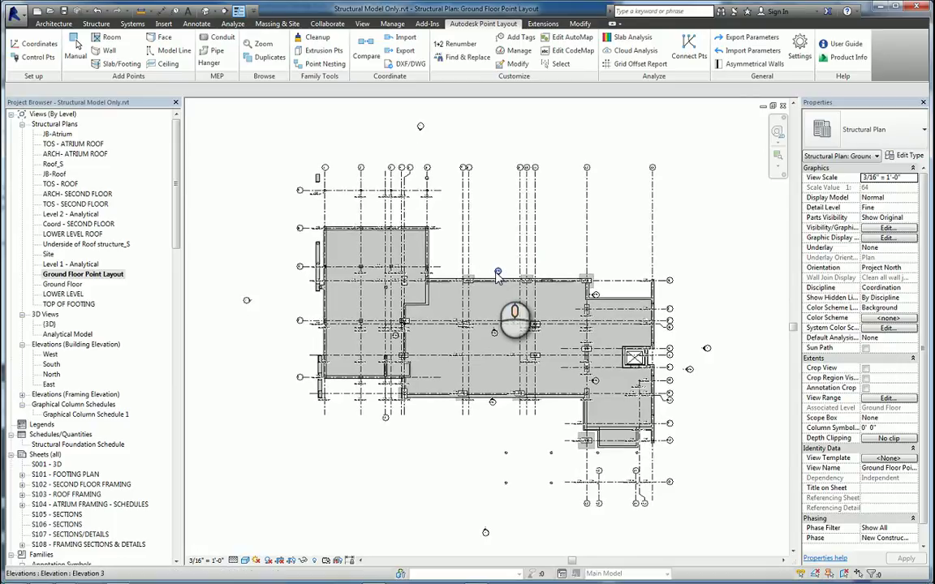